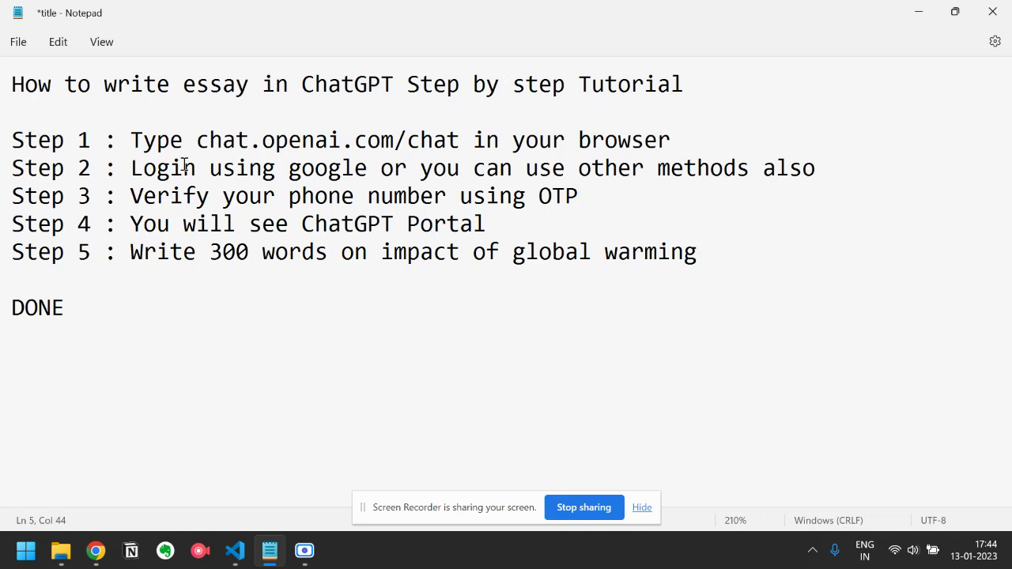
# Highlight the chat.openai.com/chat address in the notes, switch to the ChatGPT page in Chrome, and hide the screen-sharing notice.
pyautogui.moveTo(197, 141); pyautogui.dragTo(457, 152)
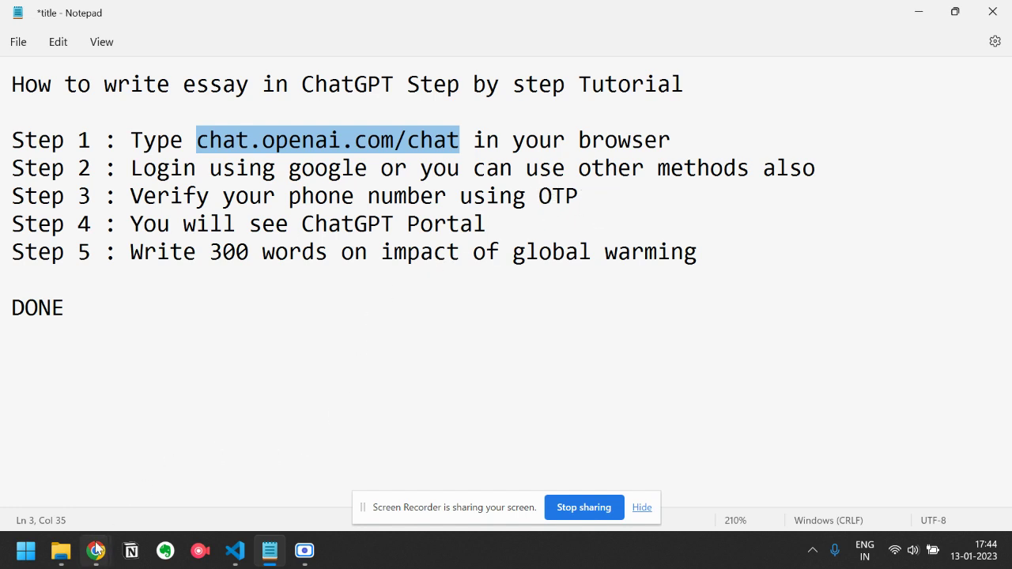
pyautogui.moveTo(96, 551)
pyautogui.click(87, 466)
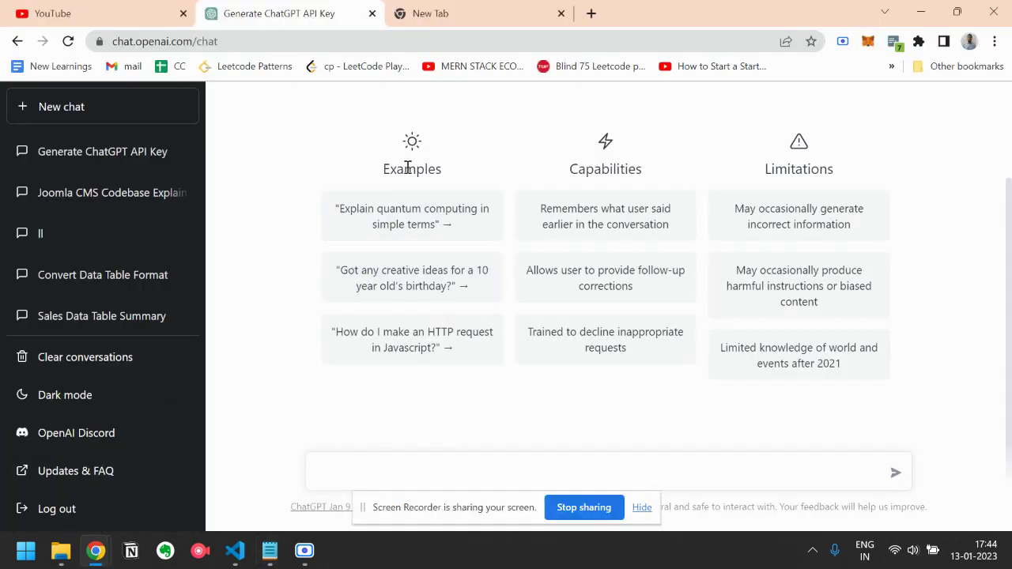
pyautogui.click(645, 507)
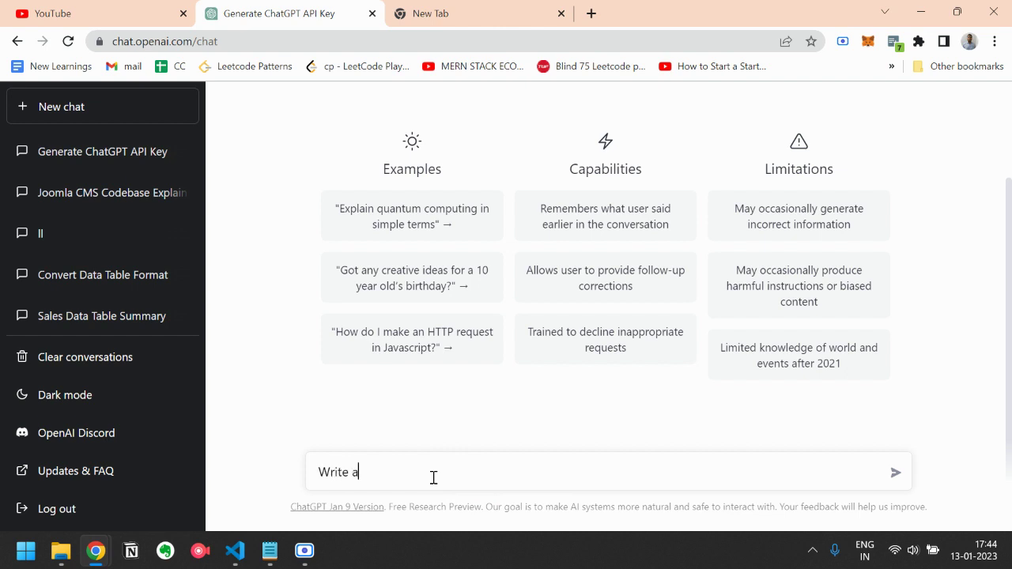
# Submit the prompt "Write a 300 word essay on Impact of Global warming".
pyautogui.write('300 word essay on Impact of Global wa')
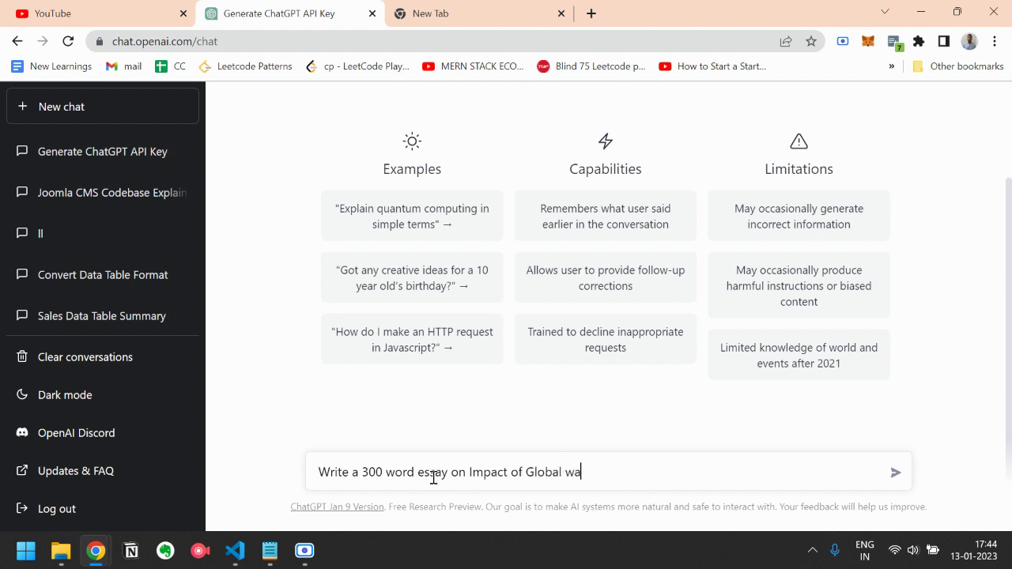
pyautogui.write('rming')
pyautogui.press('Return')
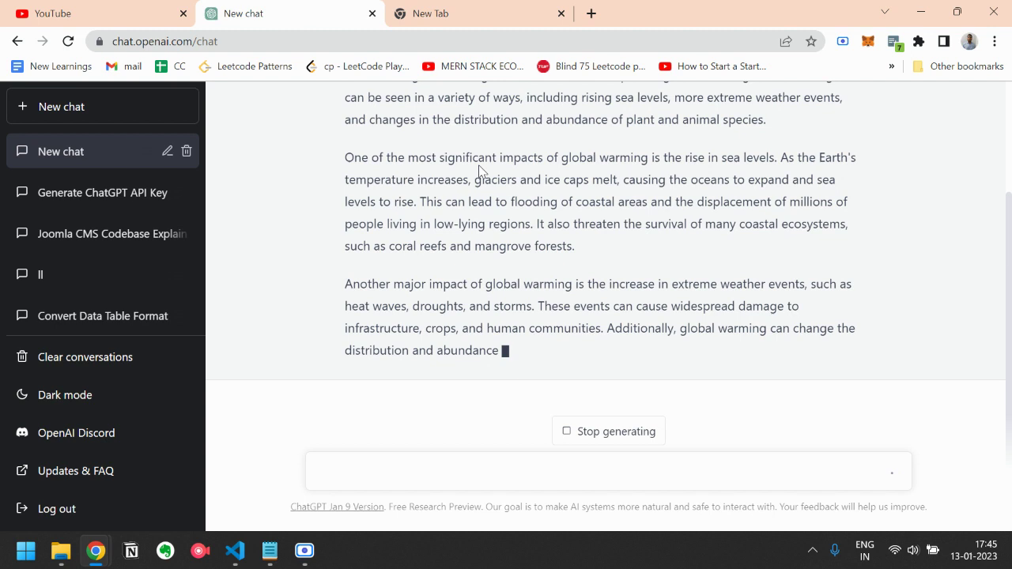
# Read through the generated global warming essay from its introduction to its conclusion.
pyautogui.scroll(1, 479, 170)
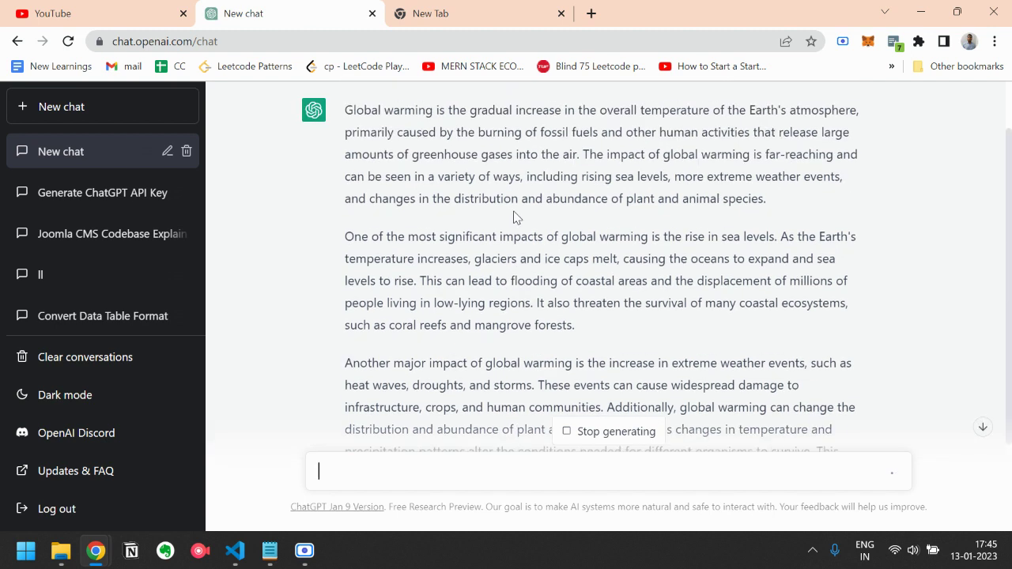
pyautogui.scroll(-2, 514, 218)
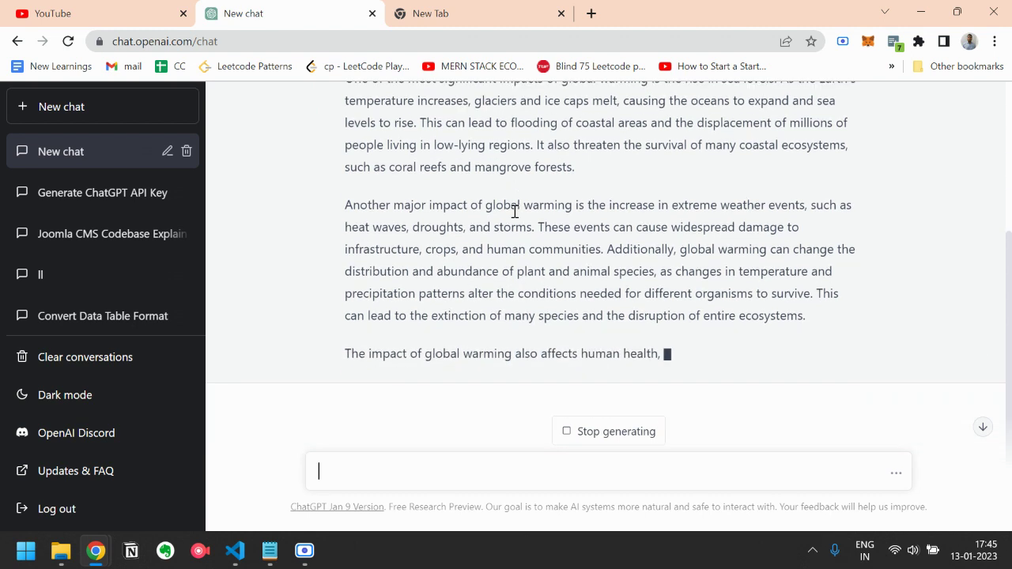
pyautogui.scroll(1, 514, 218)
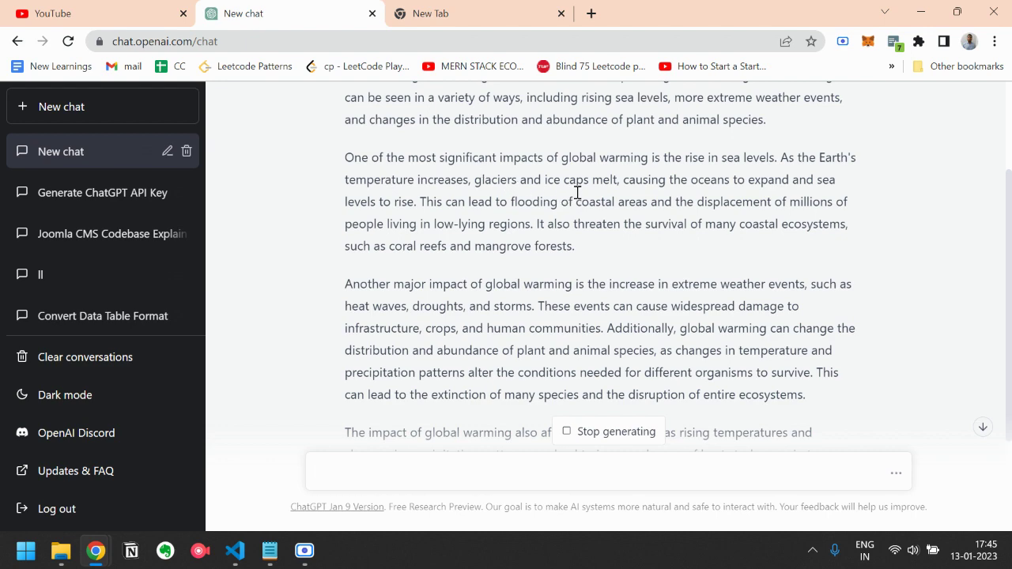
pyautogui.scroll(-2, 601, 200)
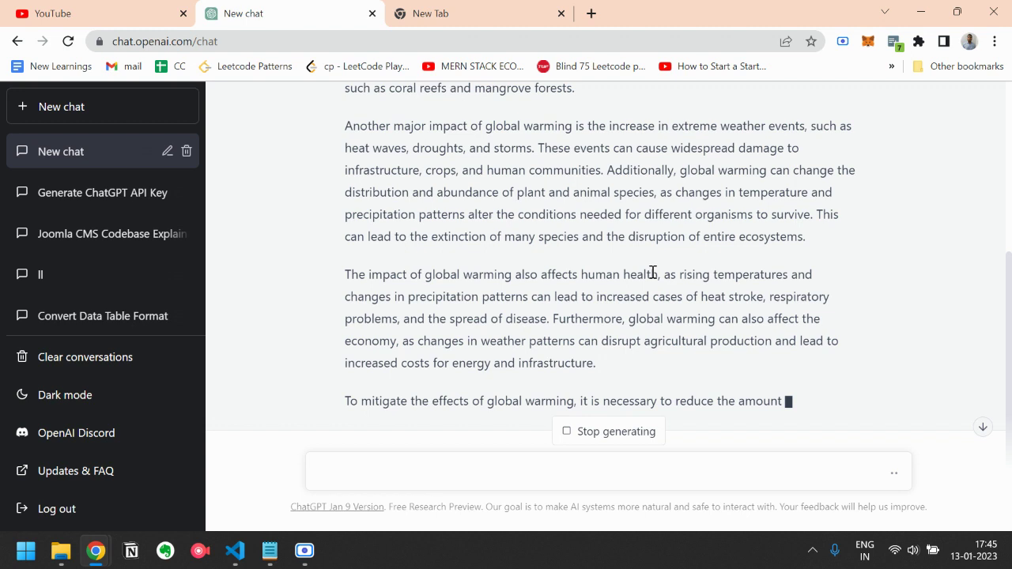
pyautogui.scroll(-1, 652, 272)
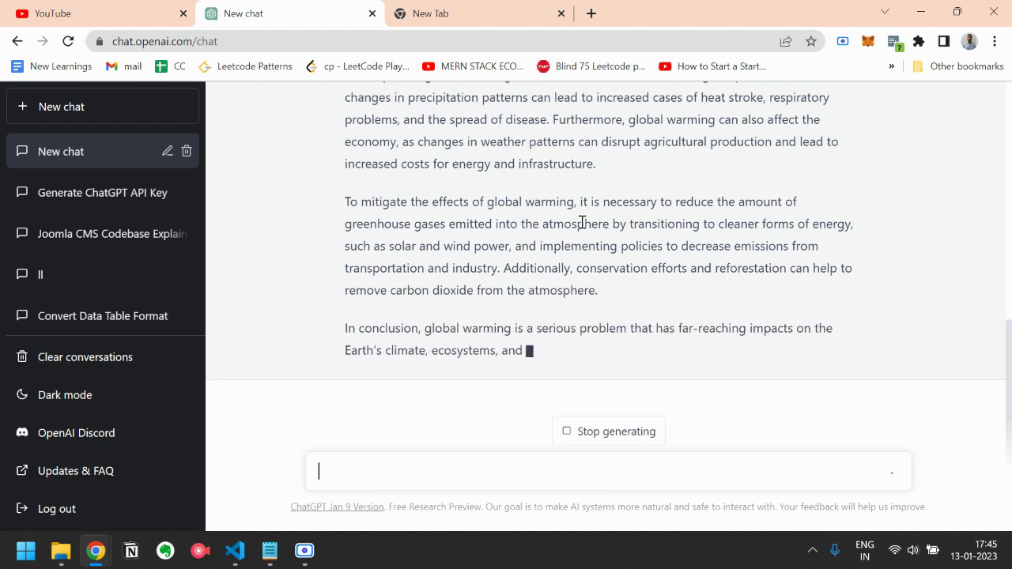
pyautogui.scroll(1, 591, 190)
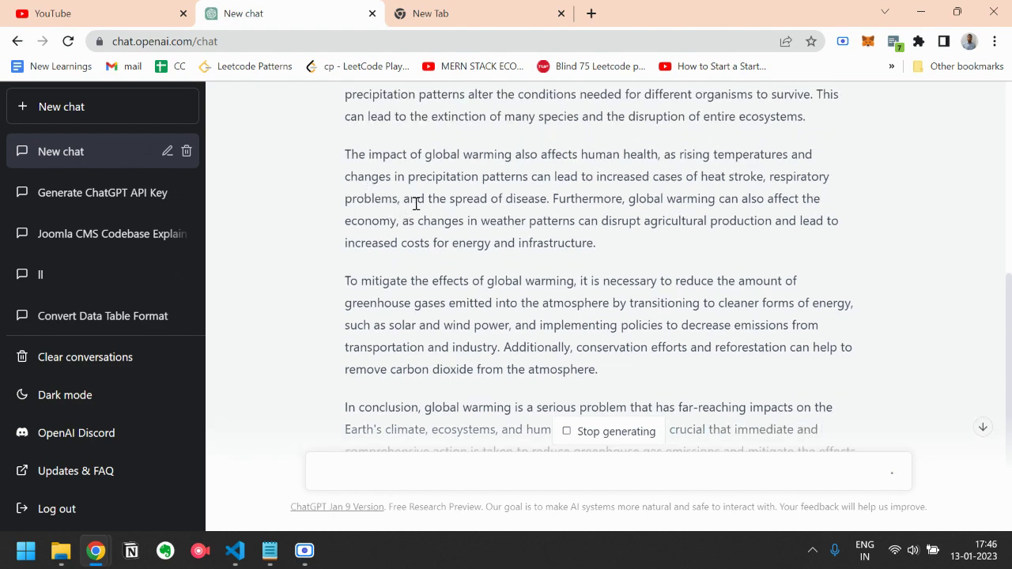
pyautogui.scroll(-2, 533, 217)
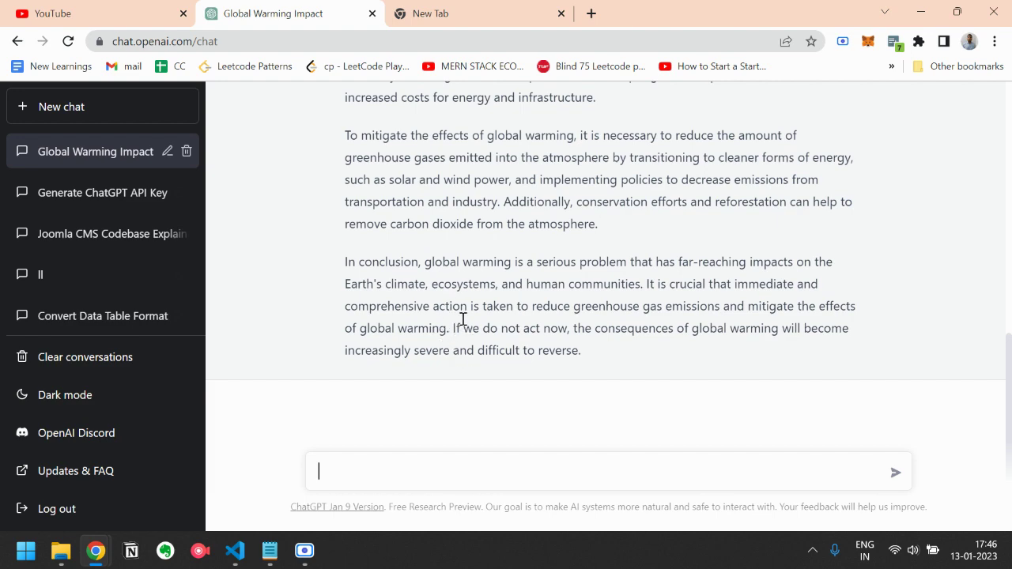
pyautogui.scroll(2, 463, 323)
pyautogui.scroll(5, 463, 323)
pyautogui.scroll(-7, 463, 323)
# Submit the follow-up prompt "Write an outline of the above essay".
pyautogui.write('Write an outline')
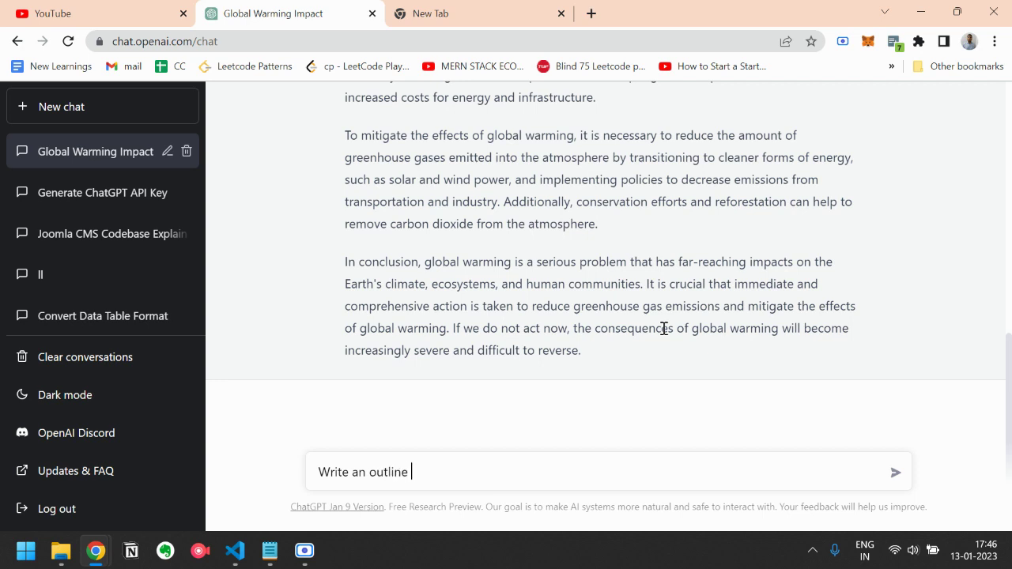
pyautogui.write(' of the above essay')
pyautogui.press('Return')
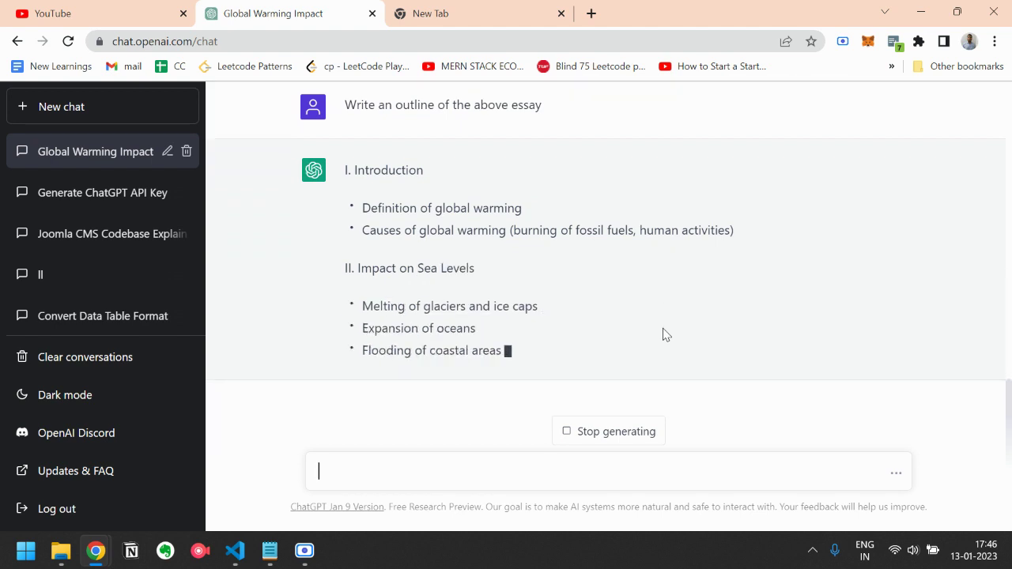
# Examine the generated essay outline, highlighting the two points under the introduction and reading on through the remaining sections.
pyautogui.scroll(1, 427, 264)
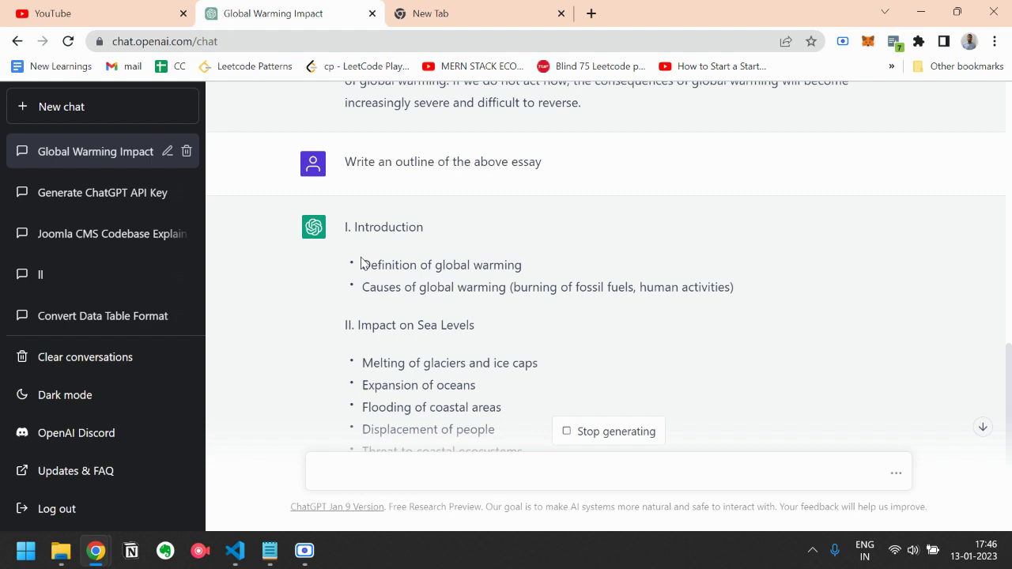
pyautogui.moveTo(364, 265); pyautogui.dragTo(536, 264)
pyautogui.click(454, 287)
pyautogui.moveTo(364, 286); pyautogui.dragTo(519, 290)
pyautogui.click(515, 323)
pyautogui.scroll(-2, 525, 337)
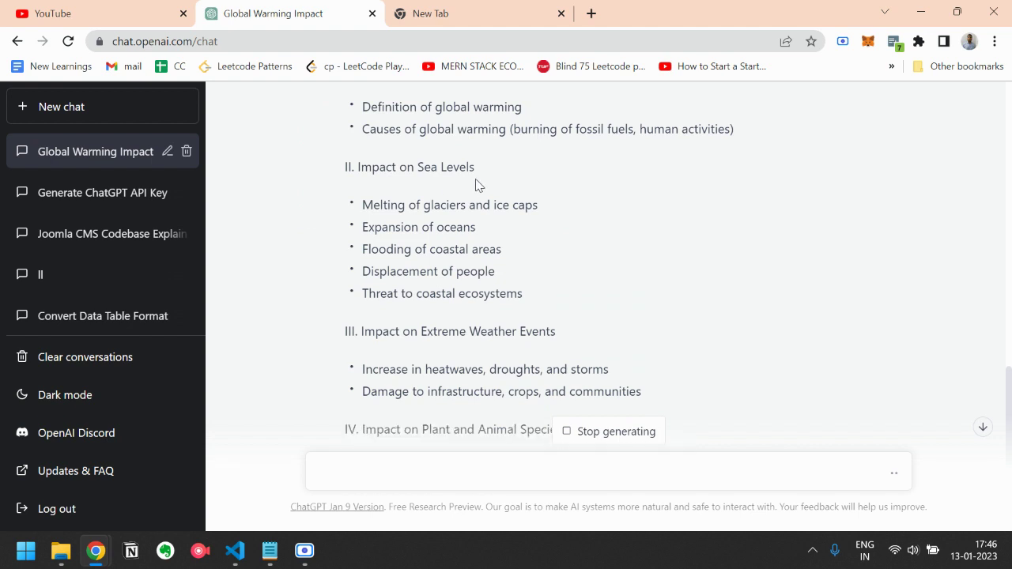
pyautogui.scroll(-3, 417, 235)
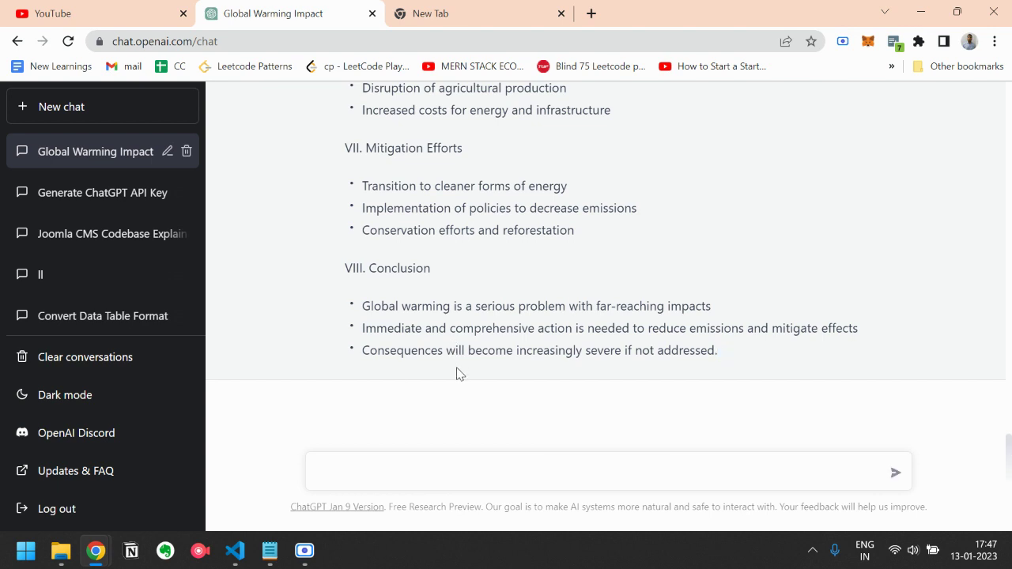
# Submit the prompt "Write an outline for the essay Wonders of Science".
pyautogui.click(483, 467)
pyautogui.write('for the')
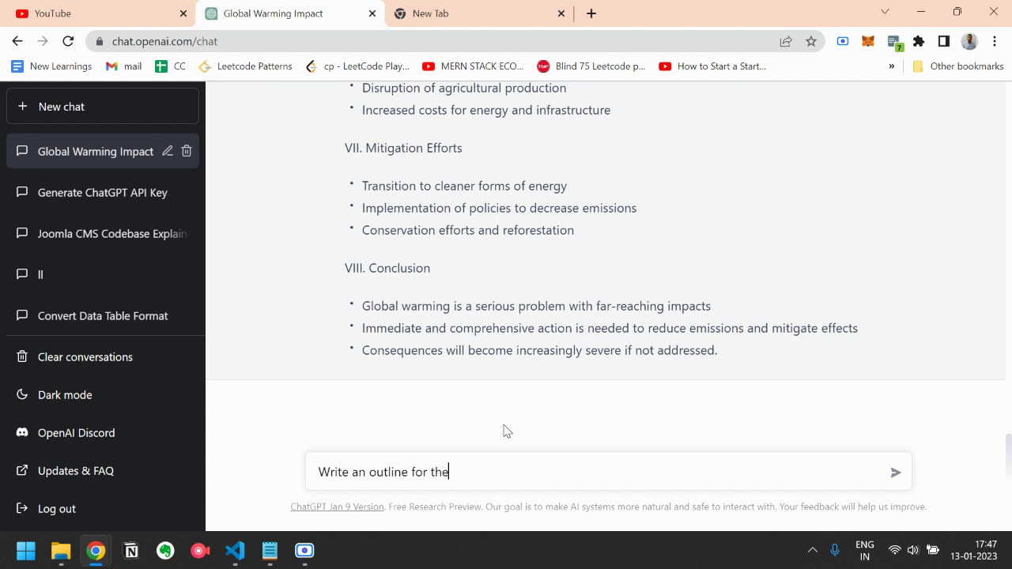
pyautogui.write(' essay Wonder')
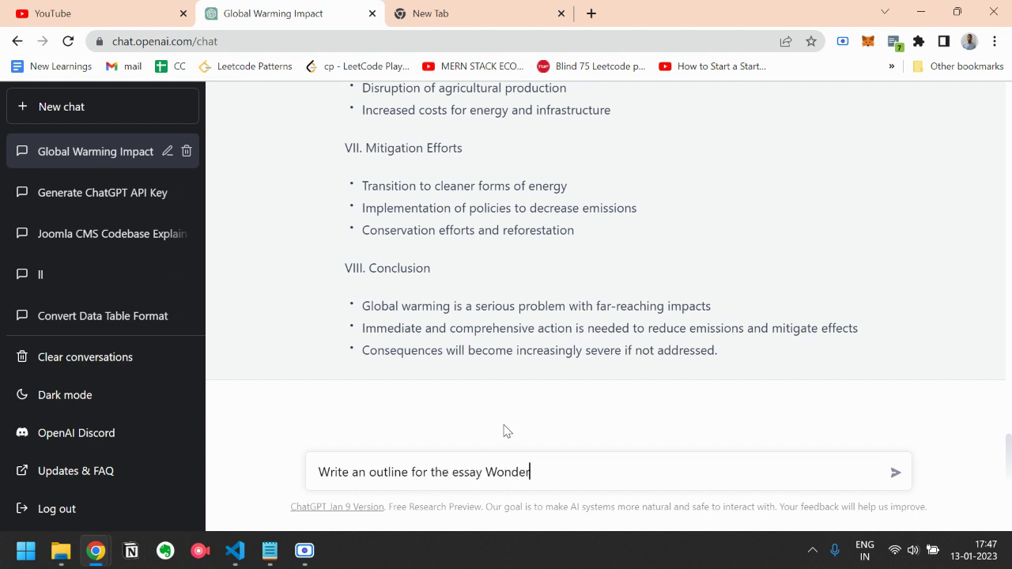
pyautogui.write('s of Sciene')
pyautogui.press('Return')
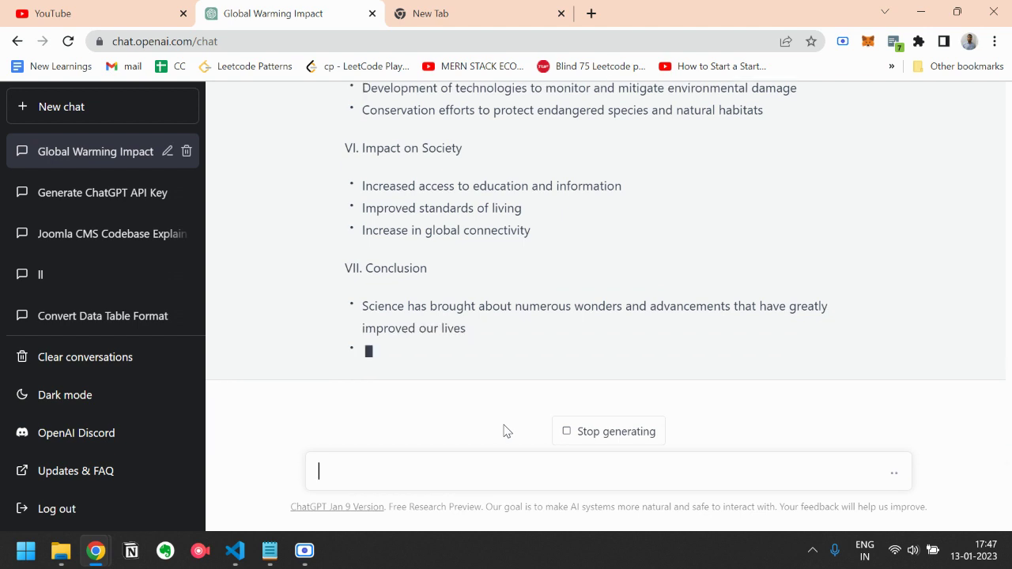
# Copy the section heading "Exploration of Space" from the Wonders of Science outline.
pyautogui.scroll(3, 511, 328)
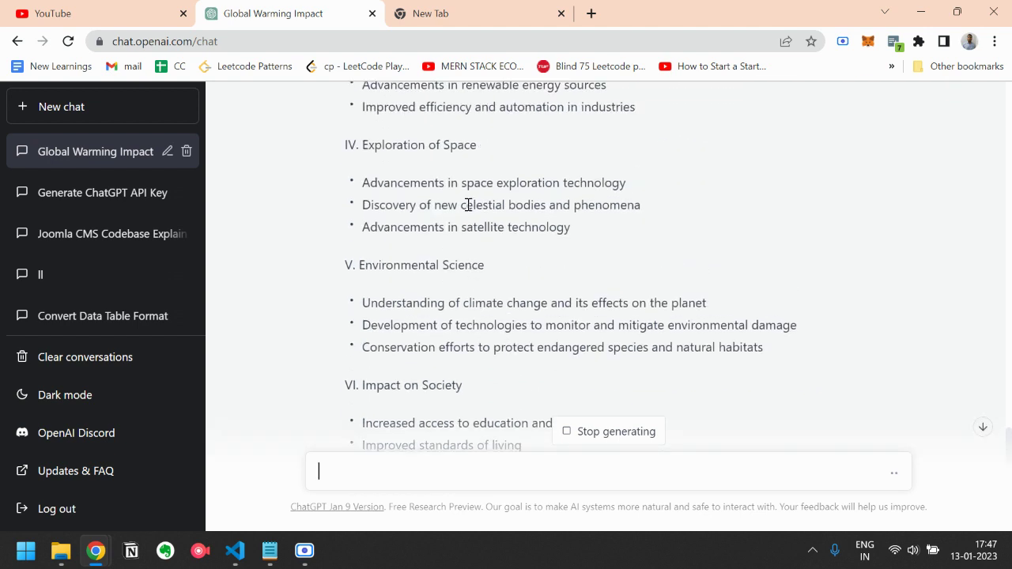
pyautogui.moveTo(478, 146); pyautogui.dragTo(360, 143)
pyautogui.hotkey('ctrl', 'c')
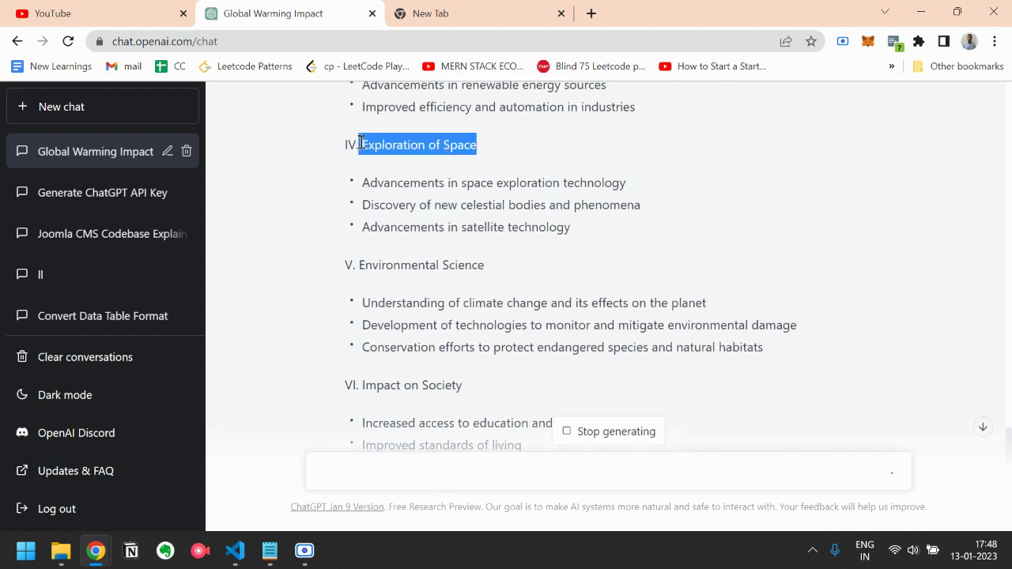
# Resubmit the Wonders of Science outline prompt through its edit option and stop the new response while it is generating.
pyautogui.scroll(-3, 454, 380)
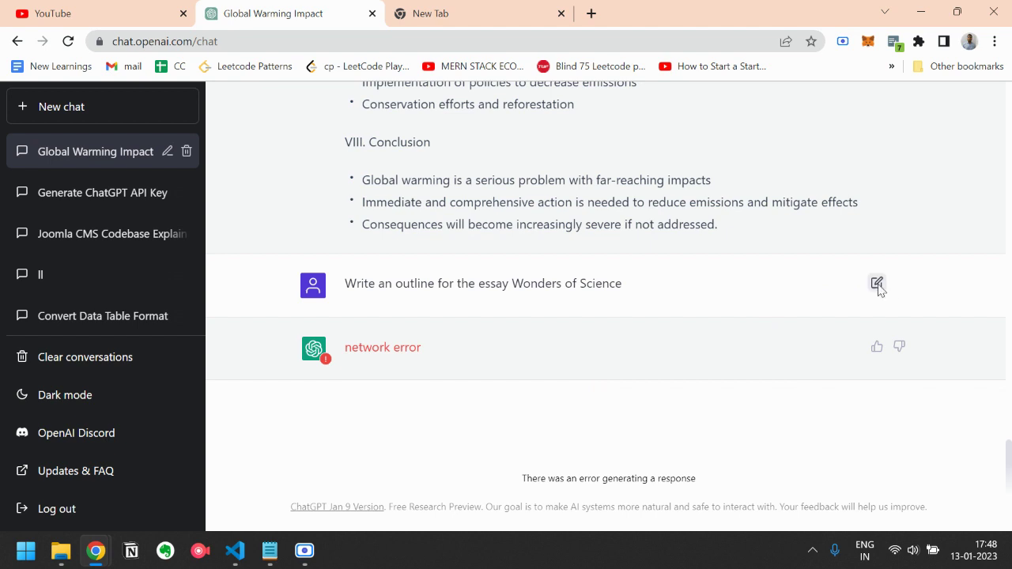
pyautogui.click(876, 283)
pyautogui.click(608, 290)
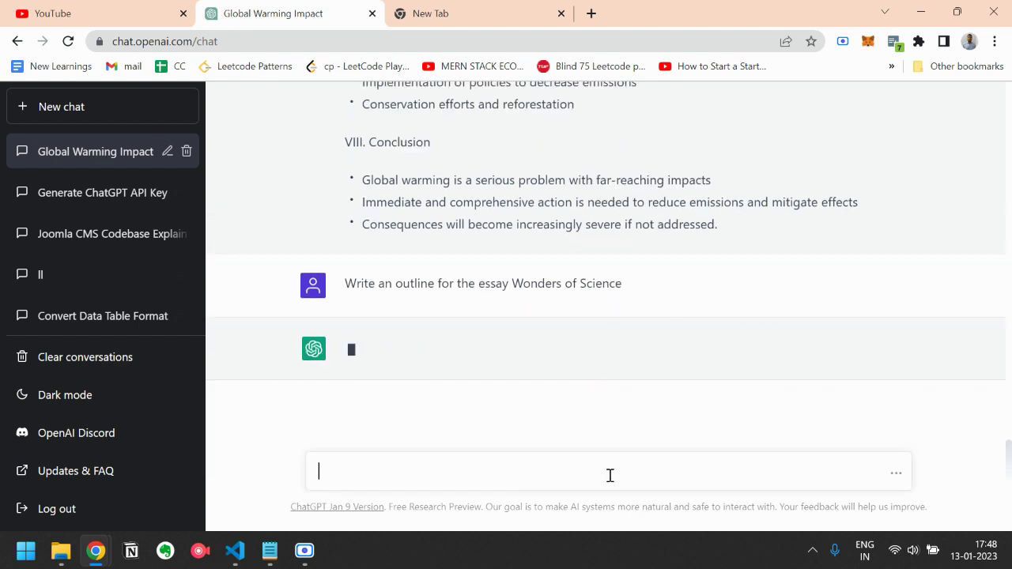
pyautogui.click(612, 430)
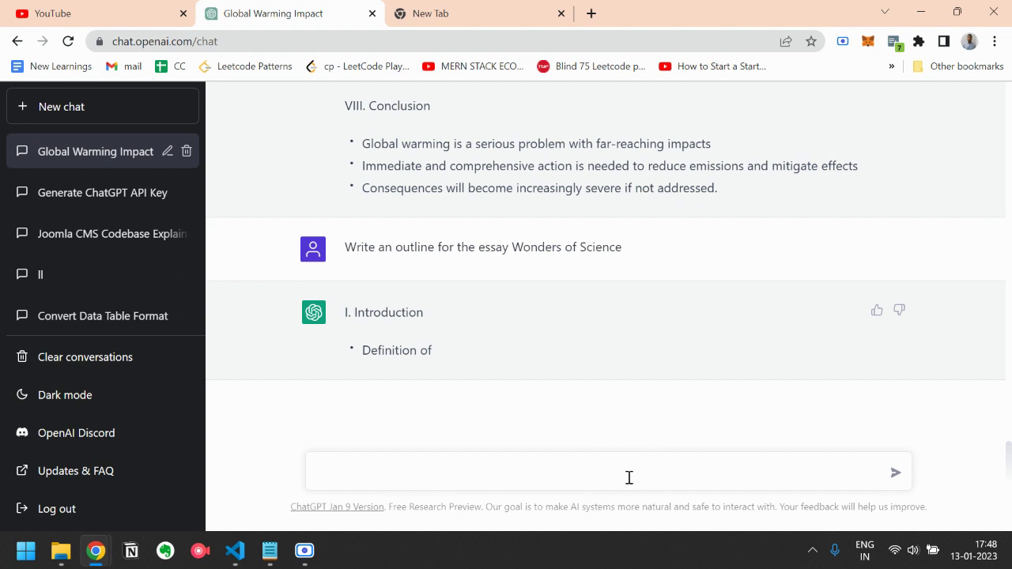
# Submit the prompt "Write 50 words on Exploration of Space", pasting the copied heading as the topic.
pyautogui.write('Write 50 words o')
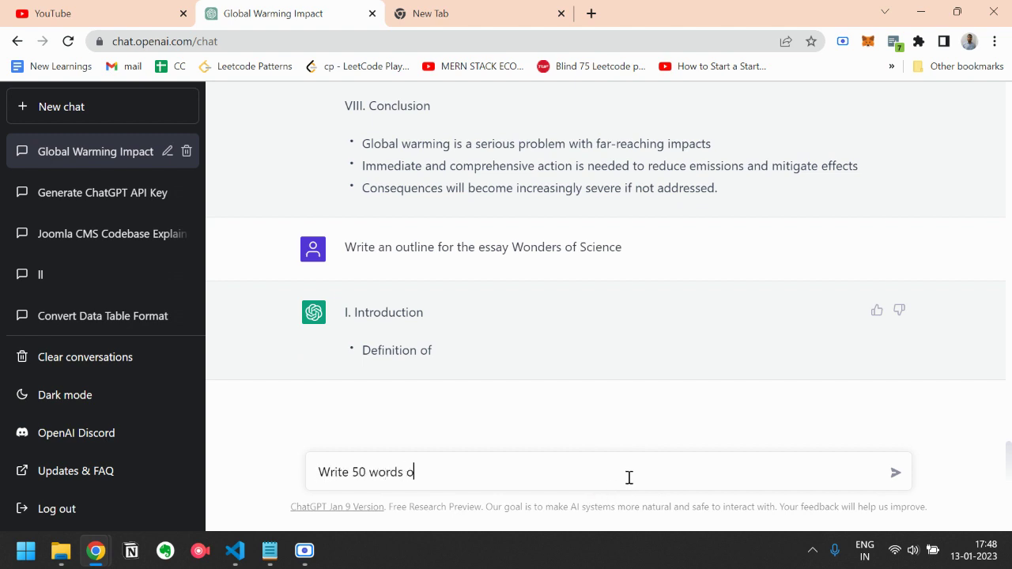
pyautogui.write('n')
pyautogui.hotkey('ctrl', 'v')
pyautogui.press('Return')
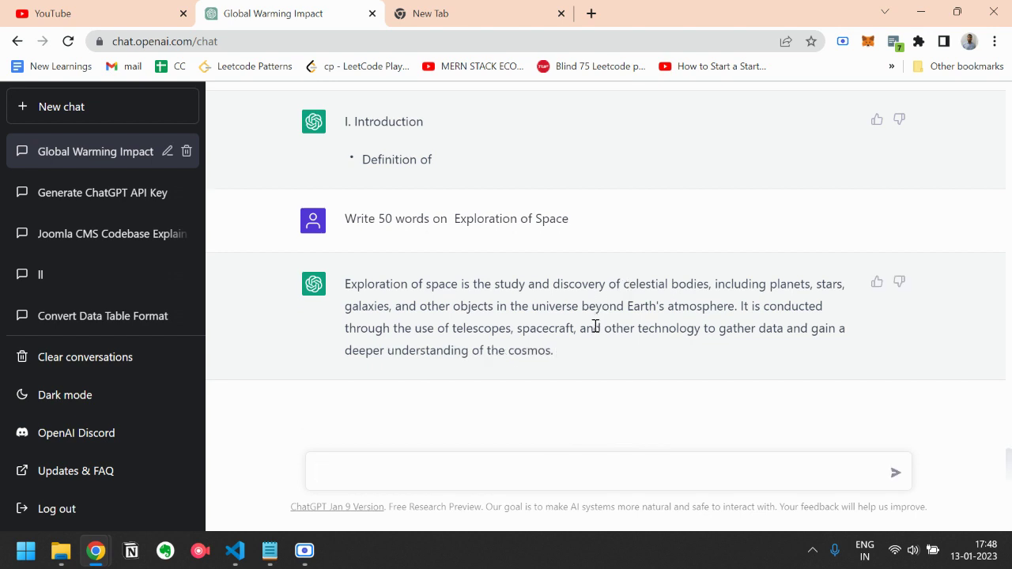
# Look back through the conversation to the global warming essay.
pyautogui.scroll(15, 598, 328)
pyautogui.scroll(12, 598, 336)
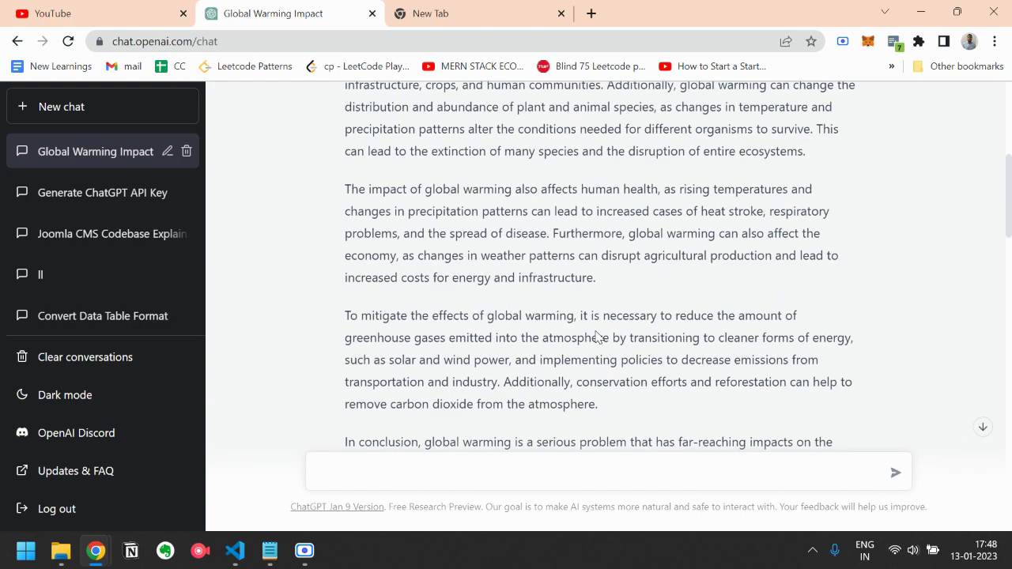